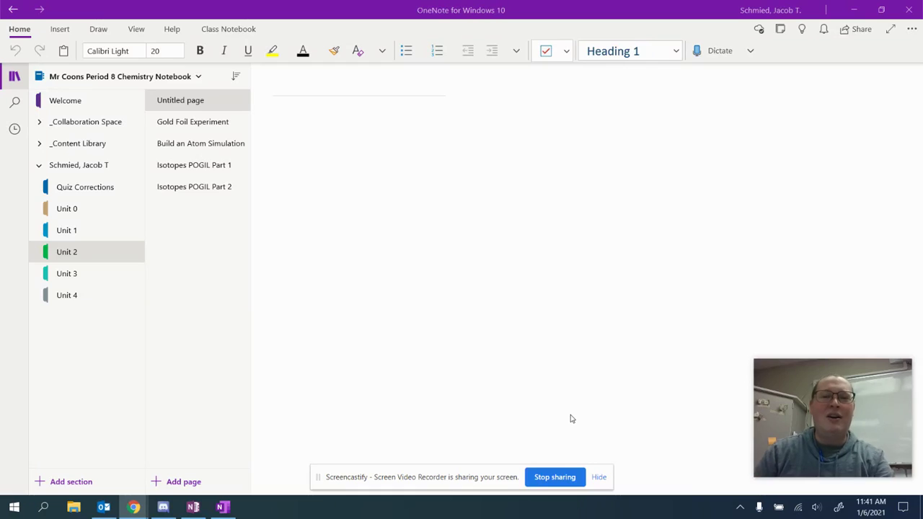
Switch to the browser and open the OneNote Class Notebook page of the 8th period Chemistry (sem2) course in Schoology
click(855, 9)
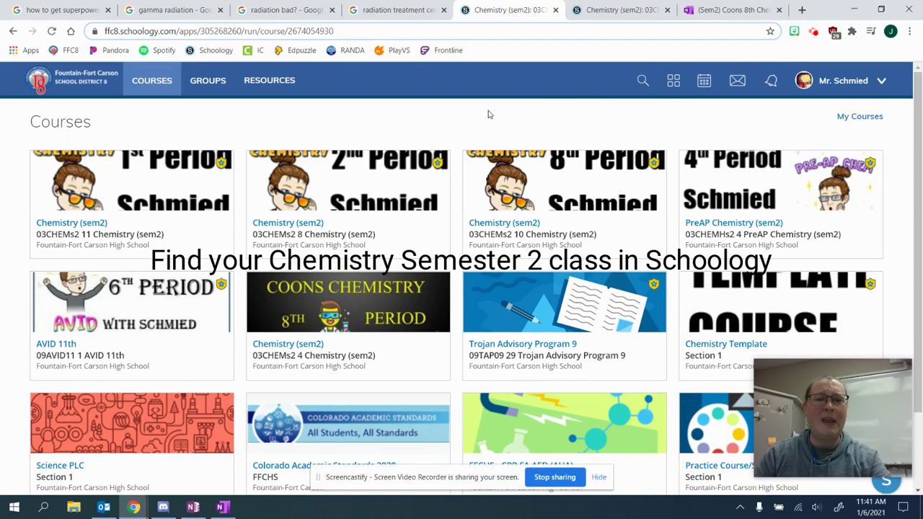
click(165, 80)
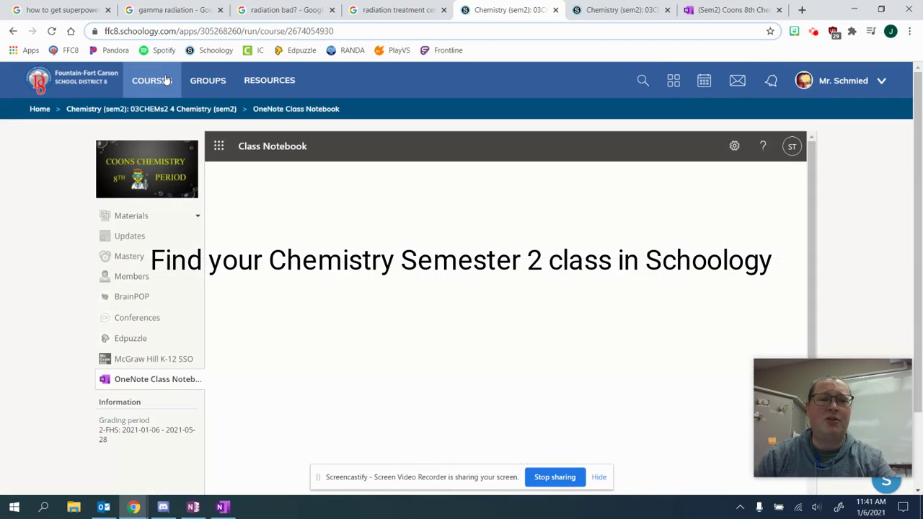
click(166, 80)
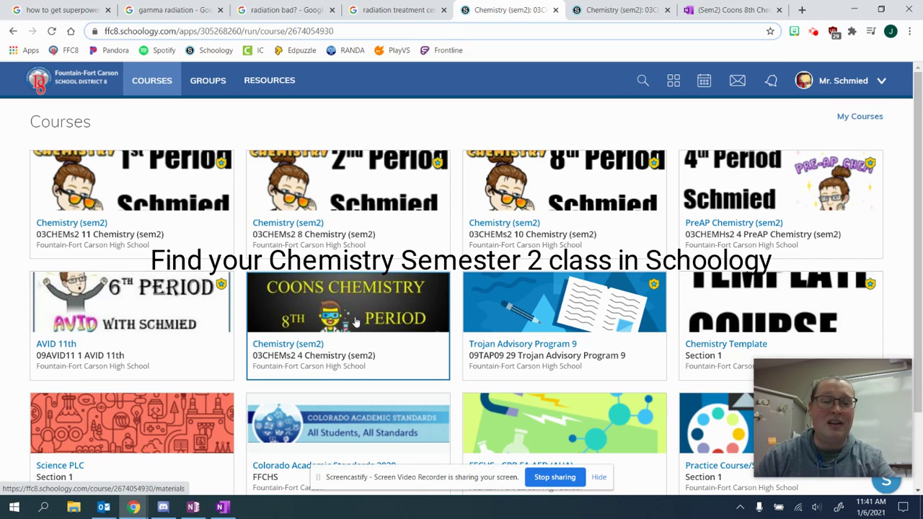
click(355, 322)
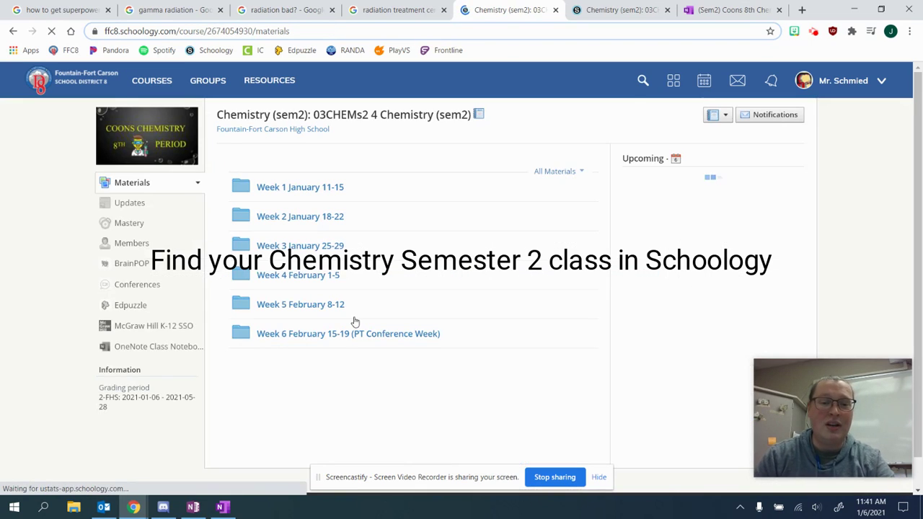
click(144, 347)
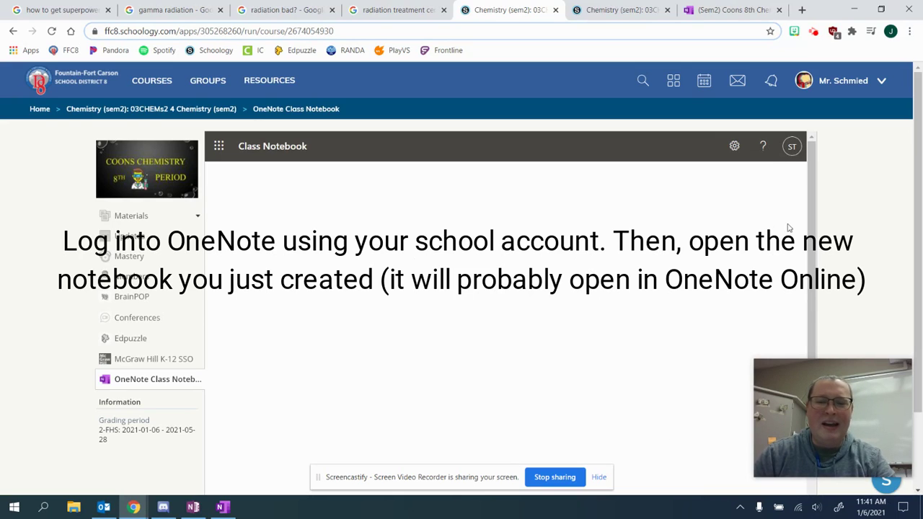
scroll(788, 228, down, 2)
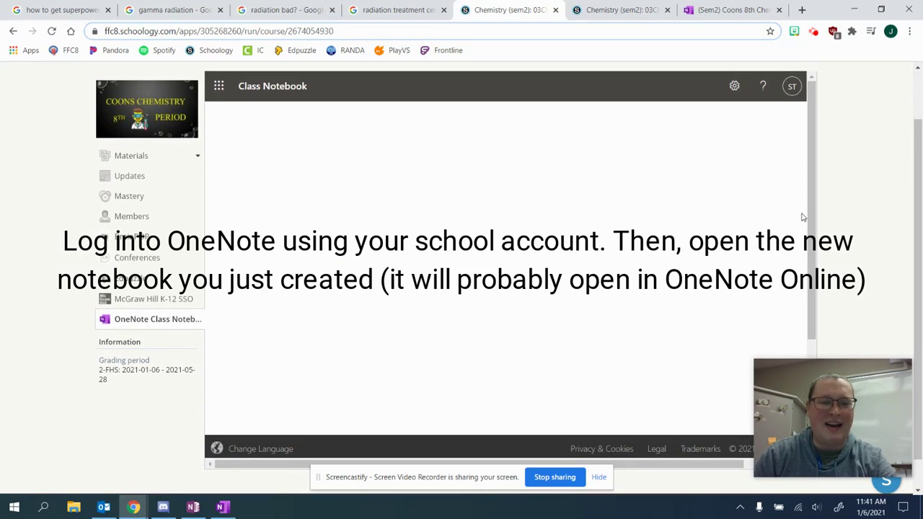
Open the (Sem 2) 1st Period Chemistry class notebook from its Schoology course page and launch it in OneNote 2016
click(596, 11)
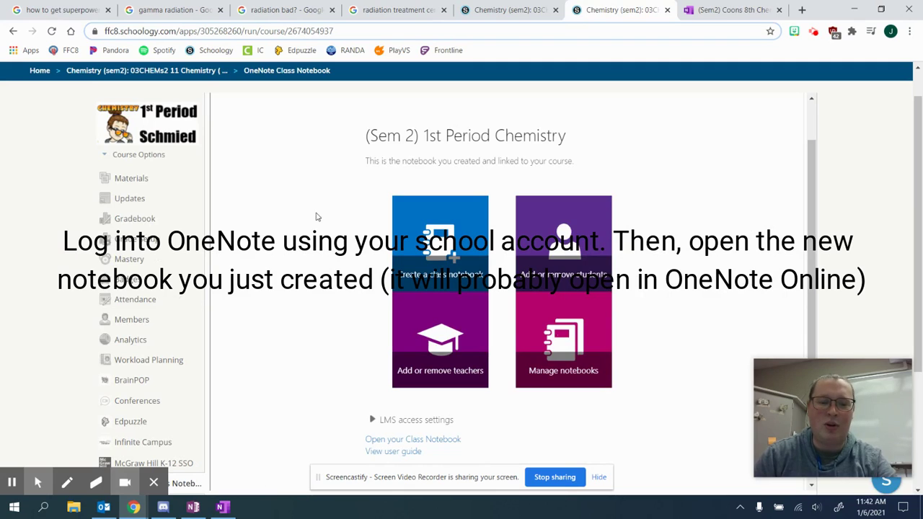
scroll(326, 208, down, 2)
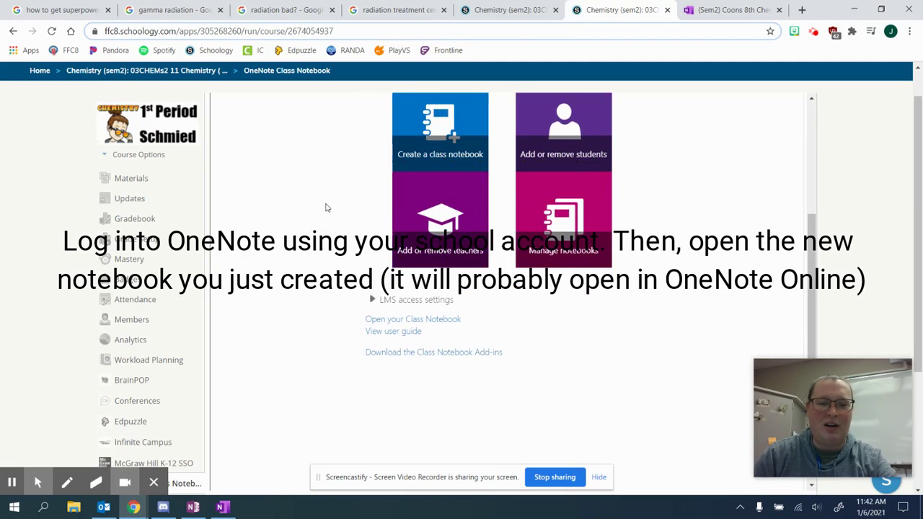
click(436, 322)
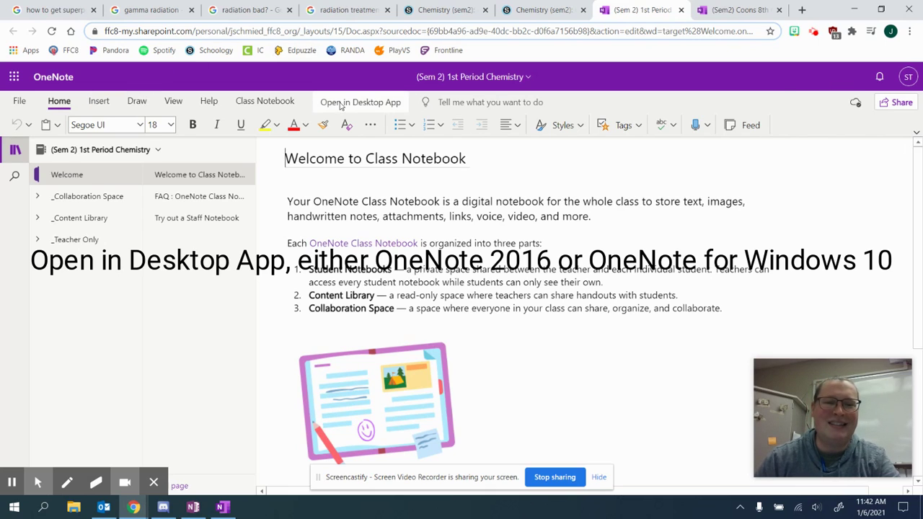
click(342, 106)
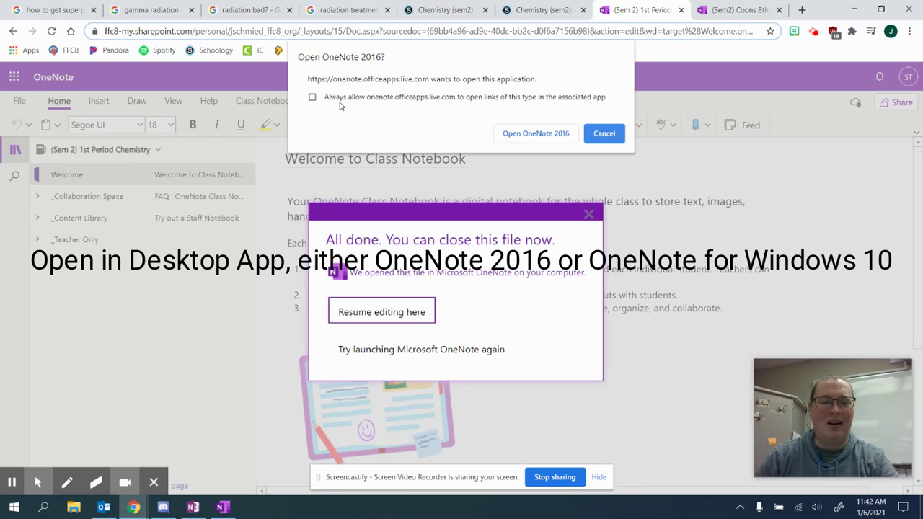
click(536, 134)
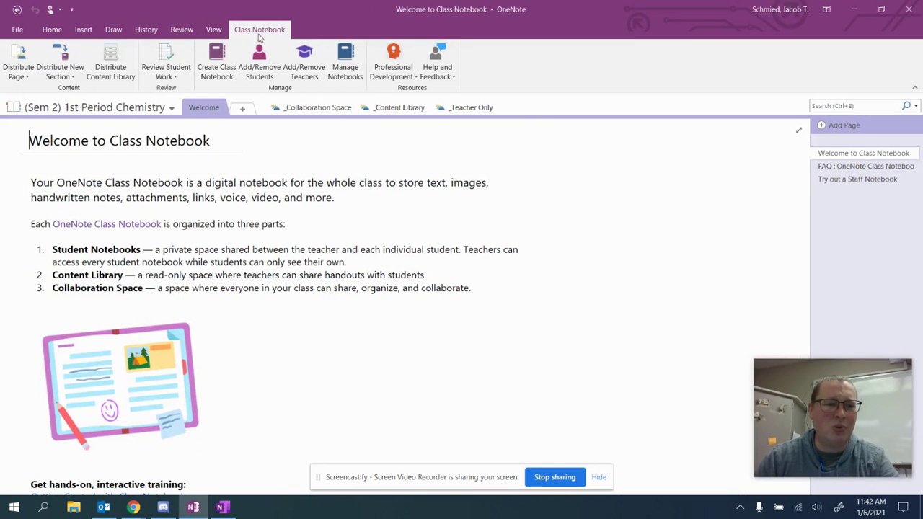
Compare the two OneNote desktop apps, and open the (Sem2) 8th Chemistry notebook in OneNote for Windows 10
mouse_move(224, 508)
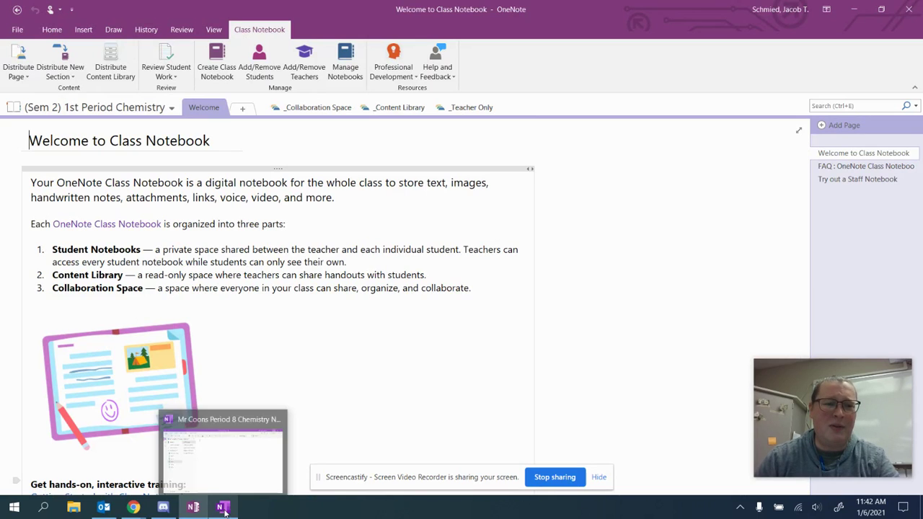
click(223, 509)
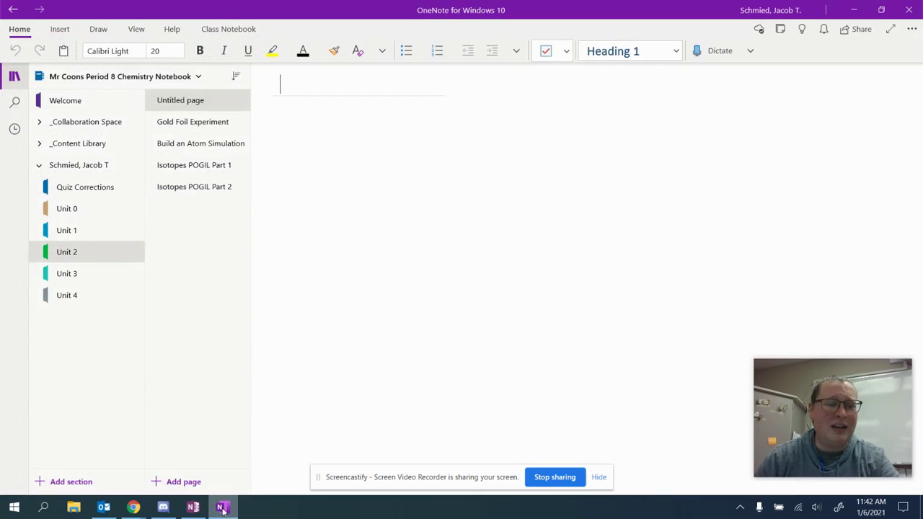
click(194, 508)
mouse_move(221, 508)
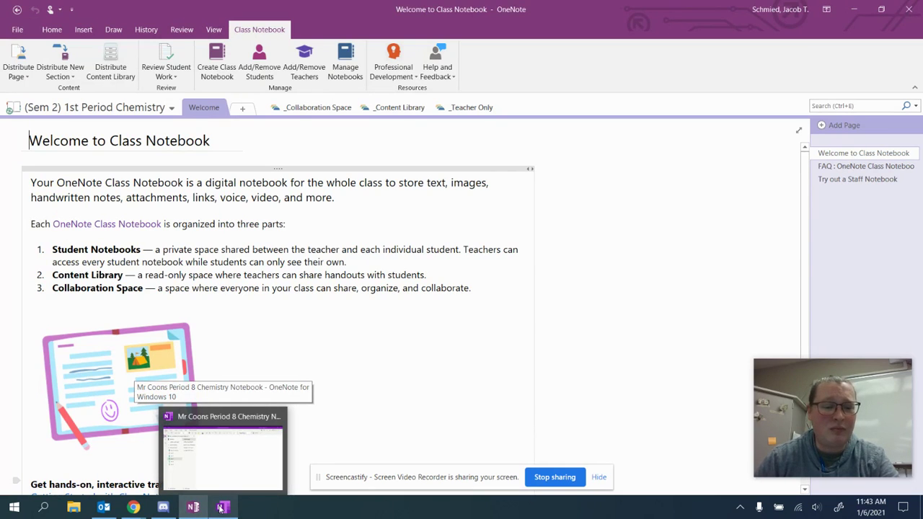
click(222, 508)
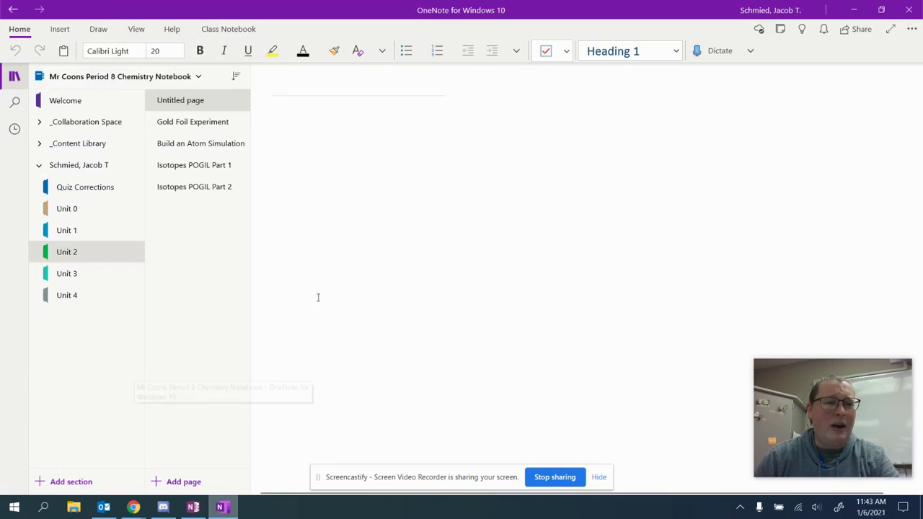
click(100, 81)
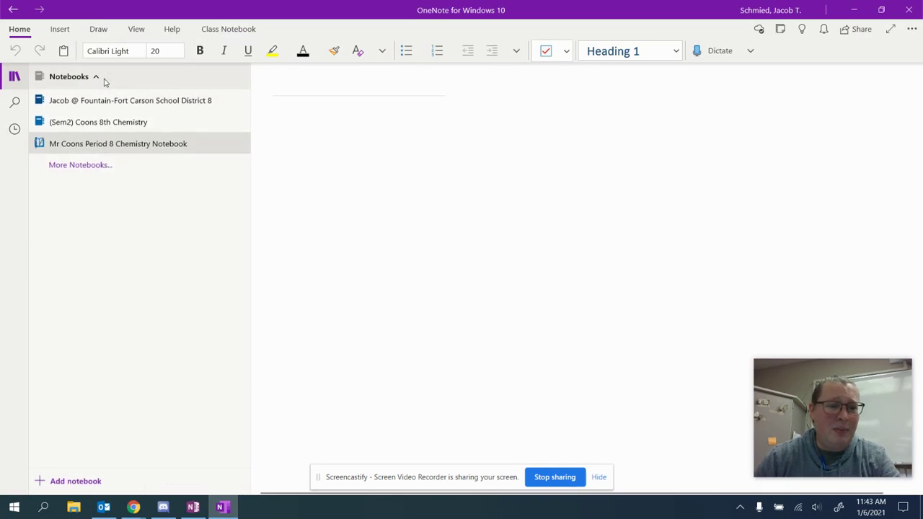
click(103, 124)
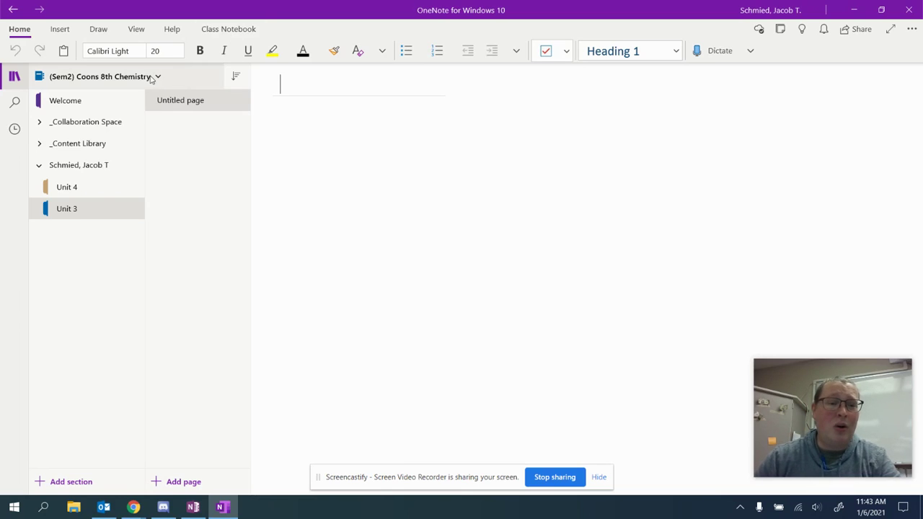
Switch to OneNote 2016 and open the first-semester Period 8 Chemistry Notebook
click(124, 81)
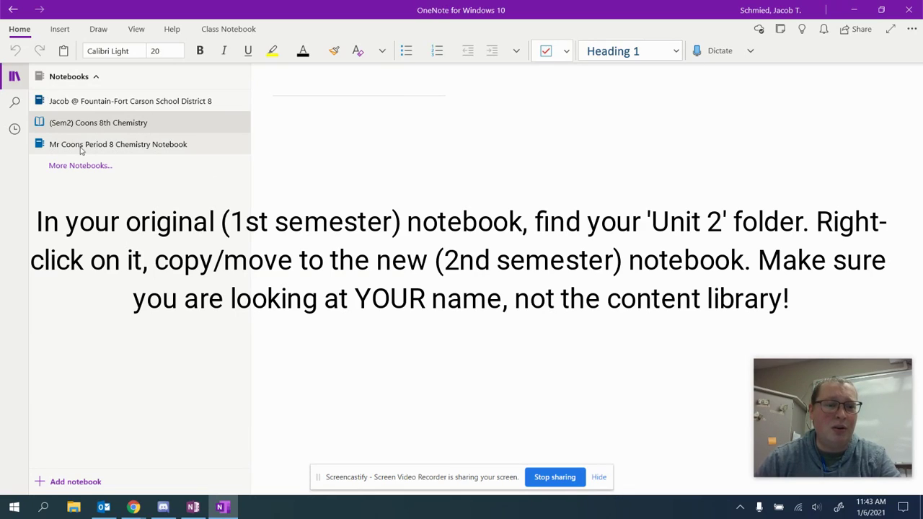
click(195, 507)
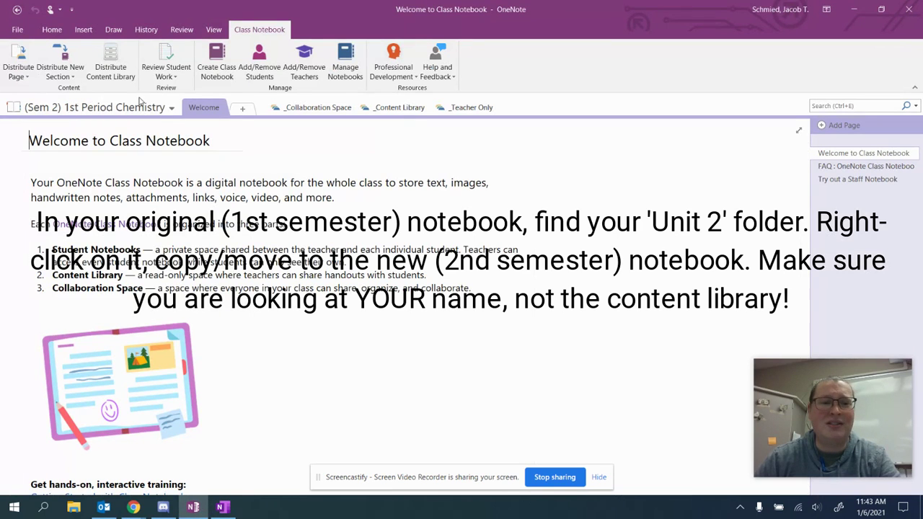
click(140, 106)
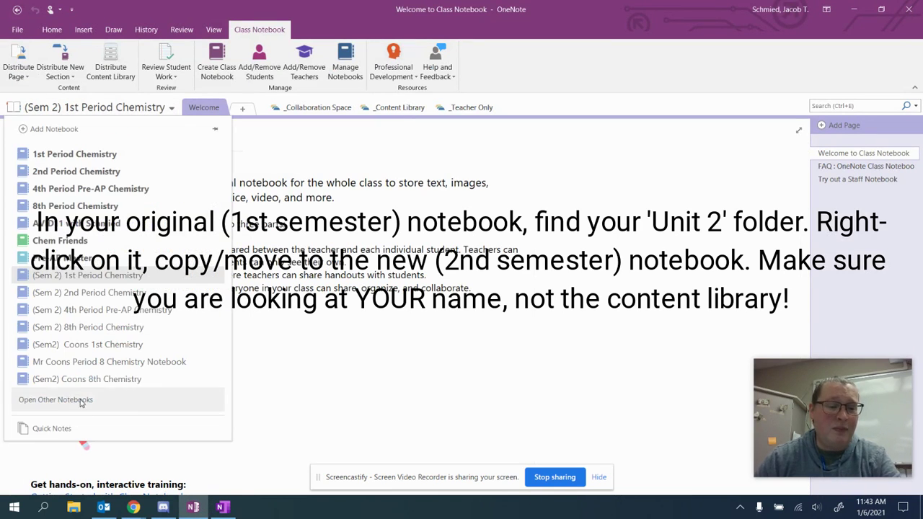
click(81, 362)
Return to OneNote for Windows 10 and open the first-semester Period 8 Chemistry Notebook
click(222, 507)
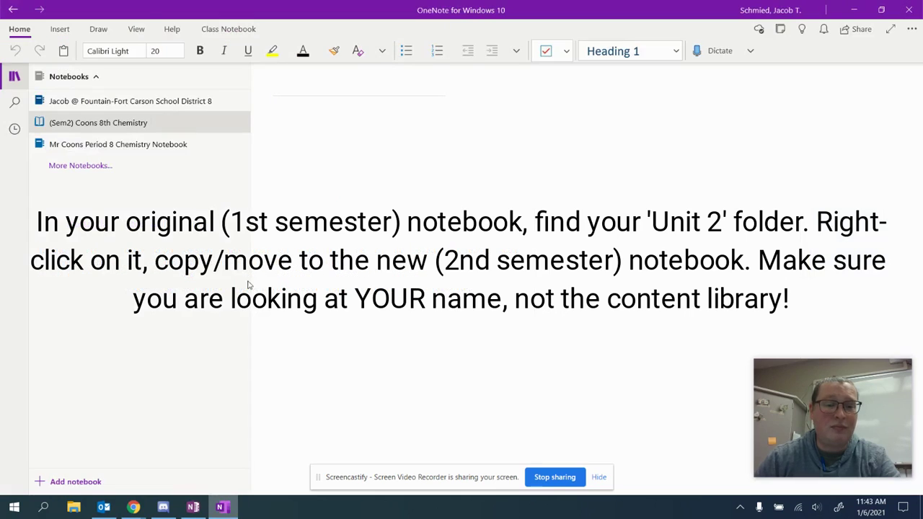
click(68, 126)
click(85, 78)
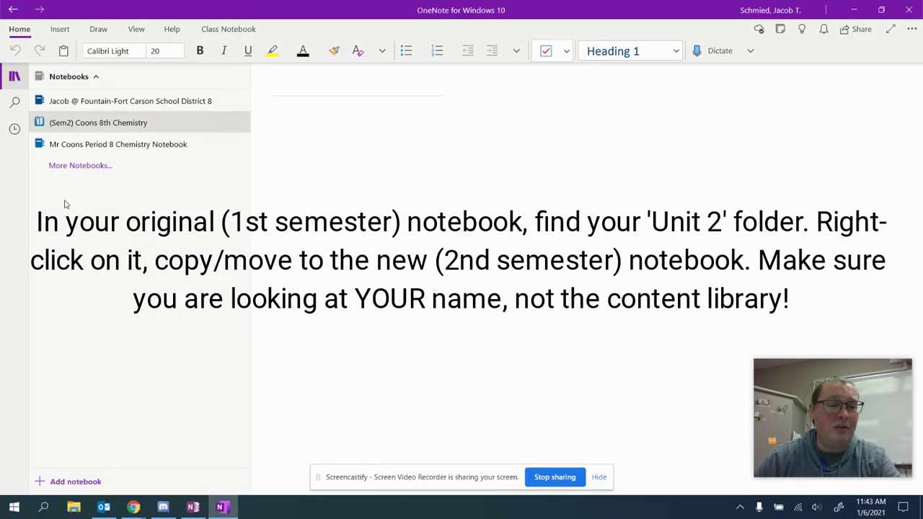
click(92, 142)
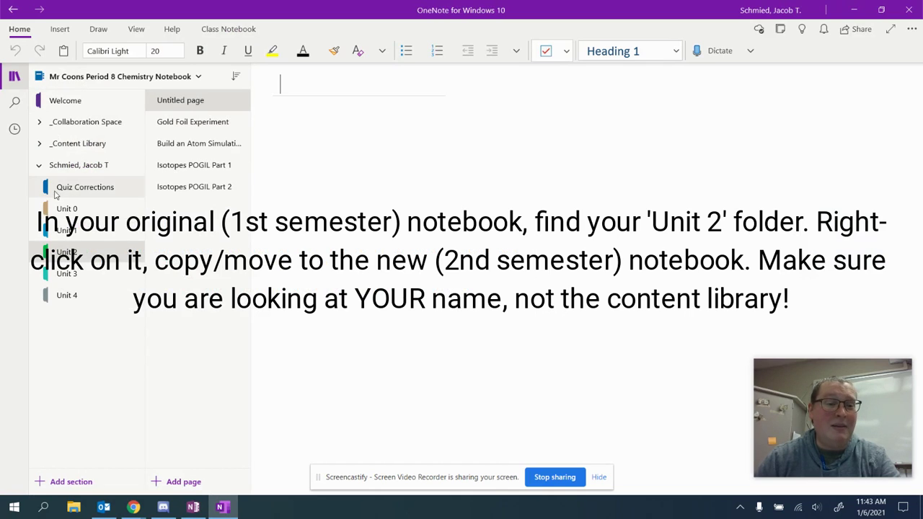
click(40, 145)
click(40, 146)
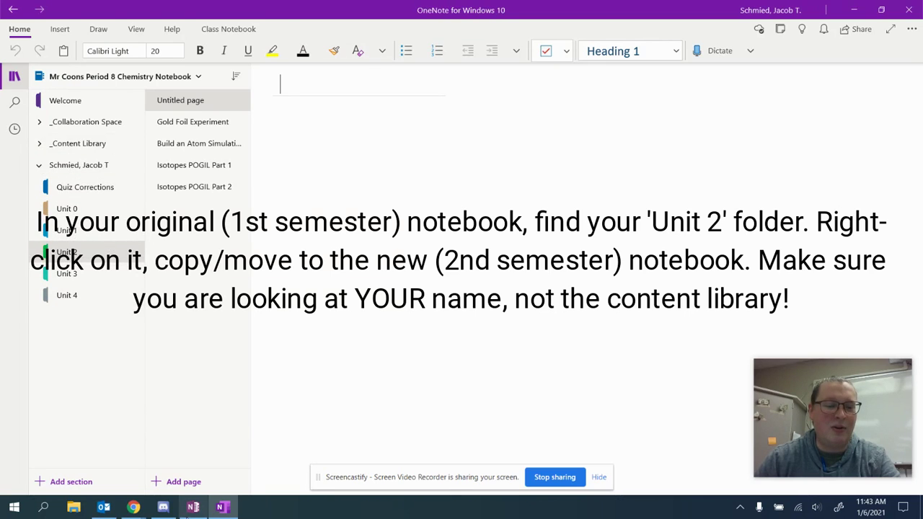
In OneNote 2016, open the student's own section group in the Period 8 Chemistry Notebook
click(190, 508)
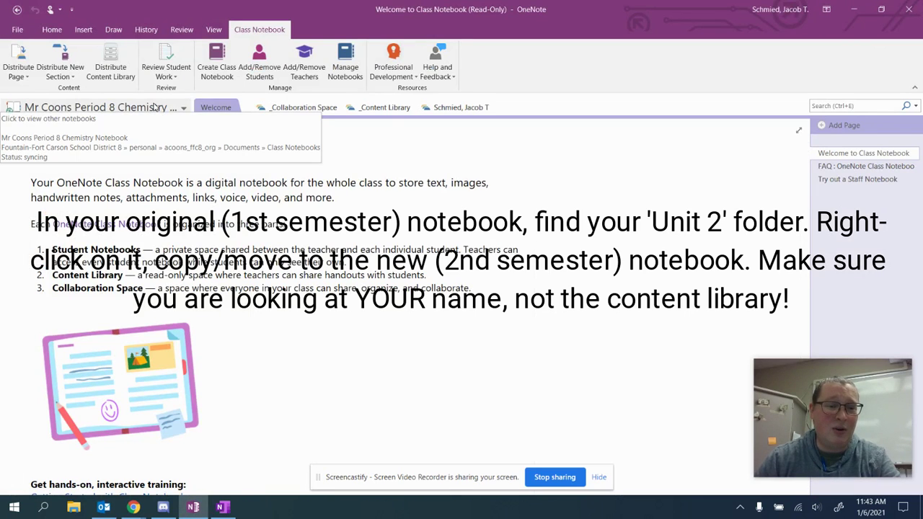
click(155, 106)
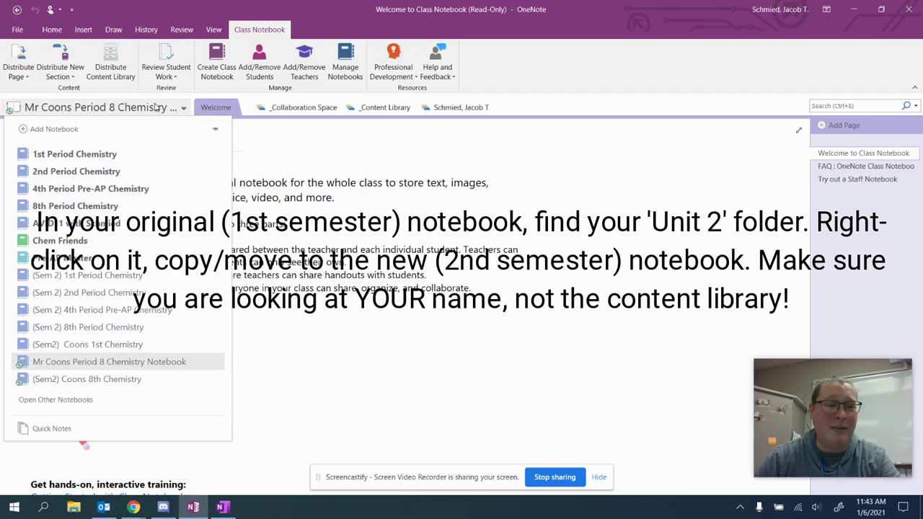
click(152, 363)
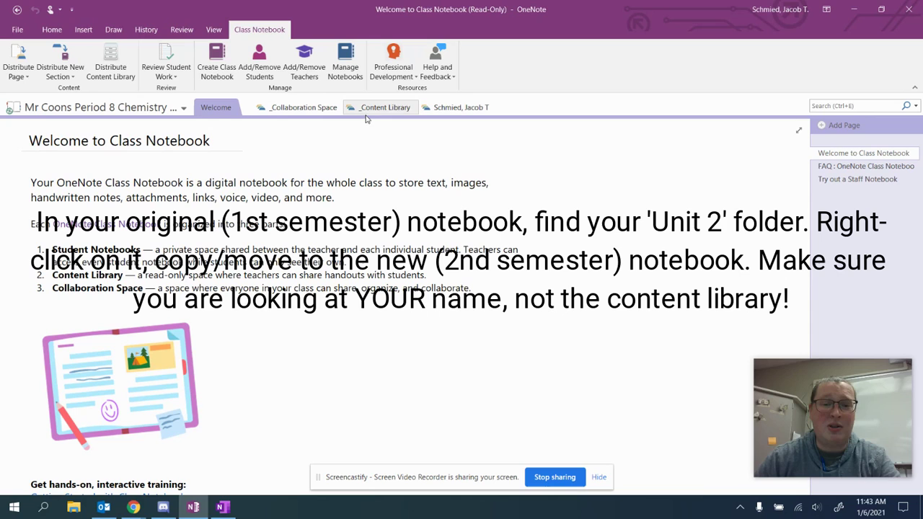
click(460, 108)
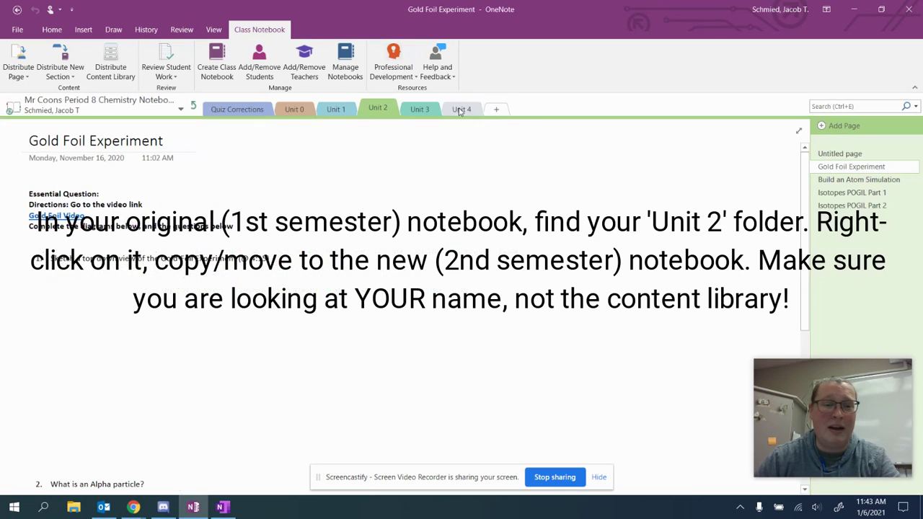
Go back to OneNote for Windows 10 and view the Unit 1, Unit 0 and Unit 2 sections of the student's section group
click(222, 507)
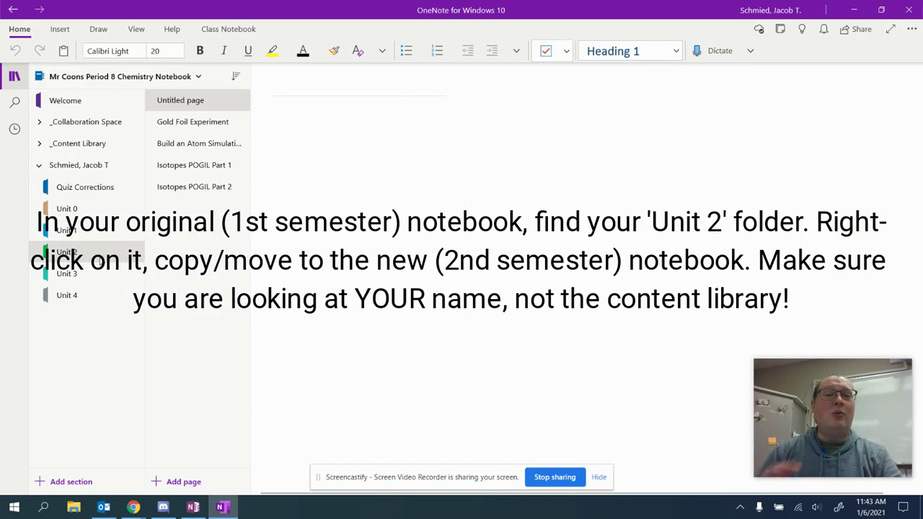
click(101, 236)
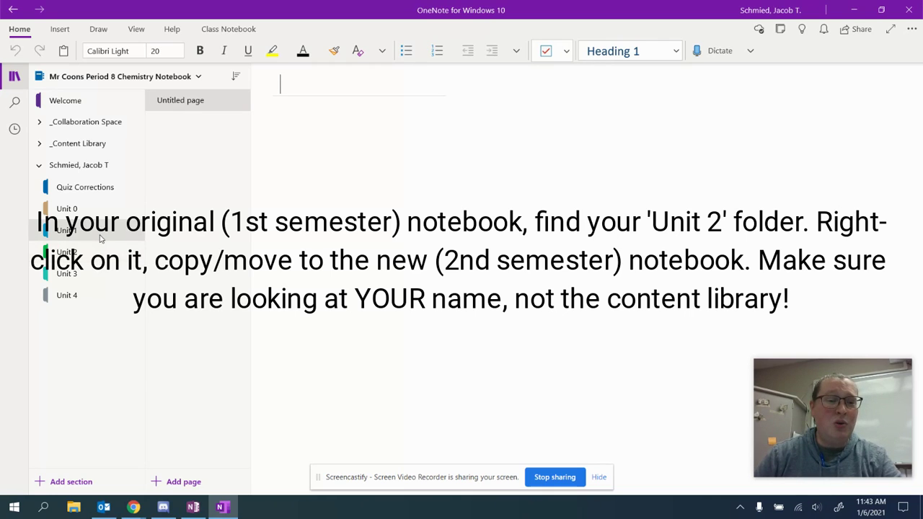
click(98, 209)
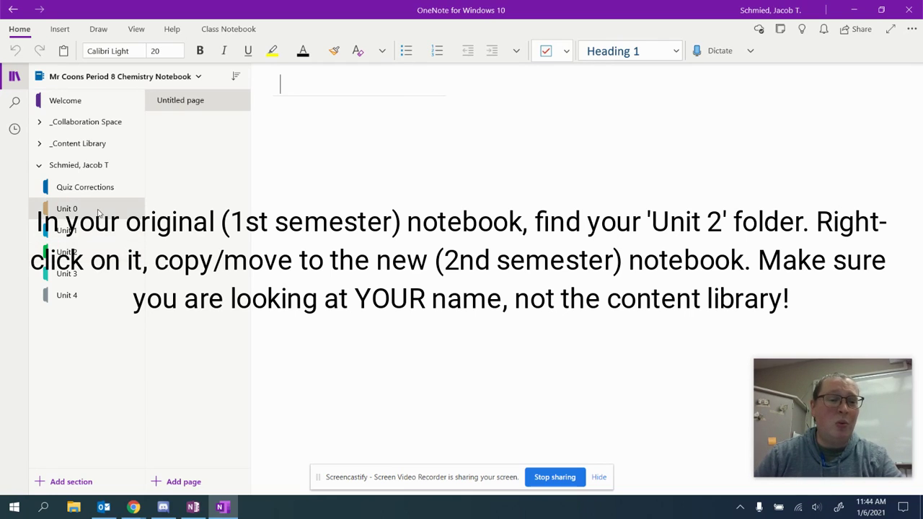
click(100, 253)
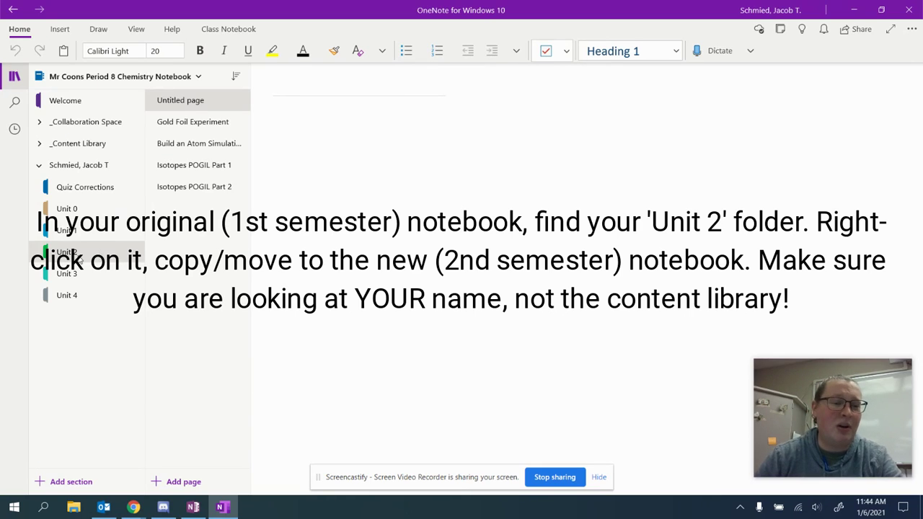
Copy the Unit 2 section from the Period 8 Chemistry Notebook into the student's own section group in (Sem2) Coons 8th Chemistry
right_click(79, 258)
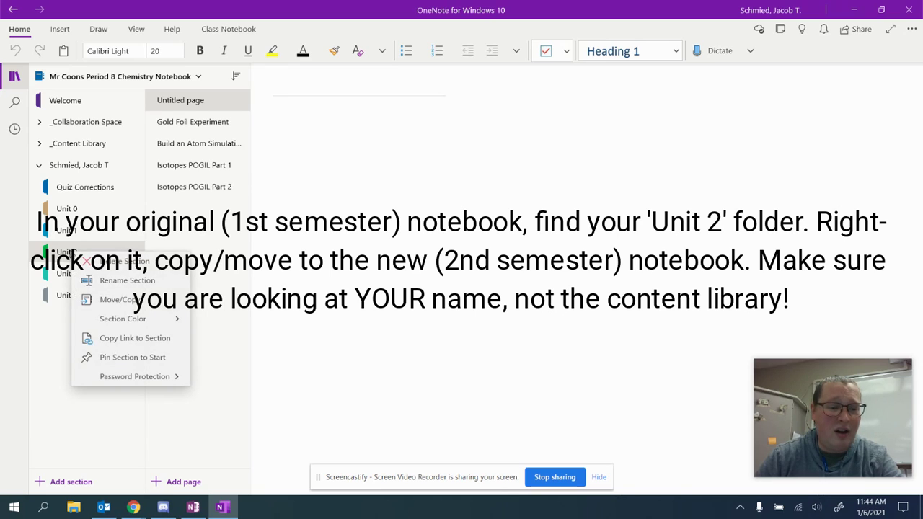
click(115, 300)
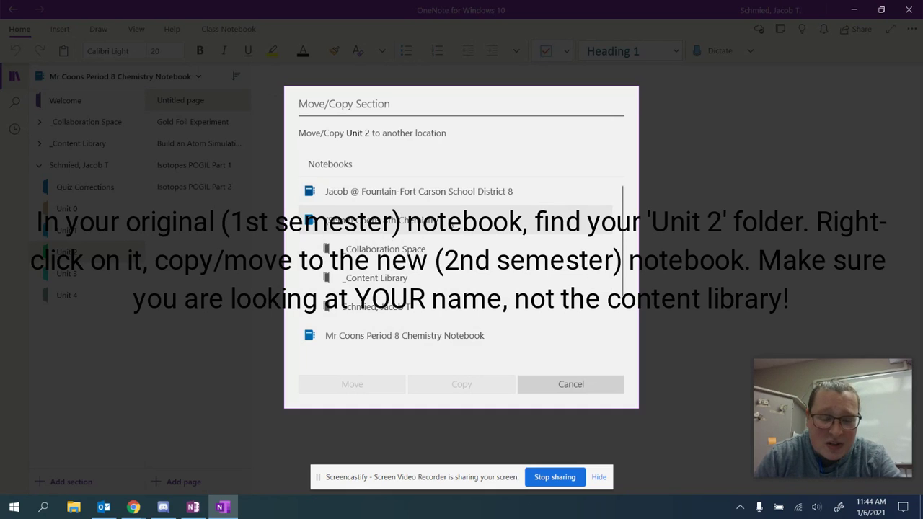
click(381, 307)
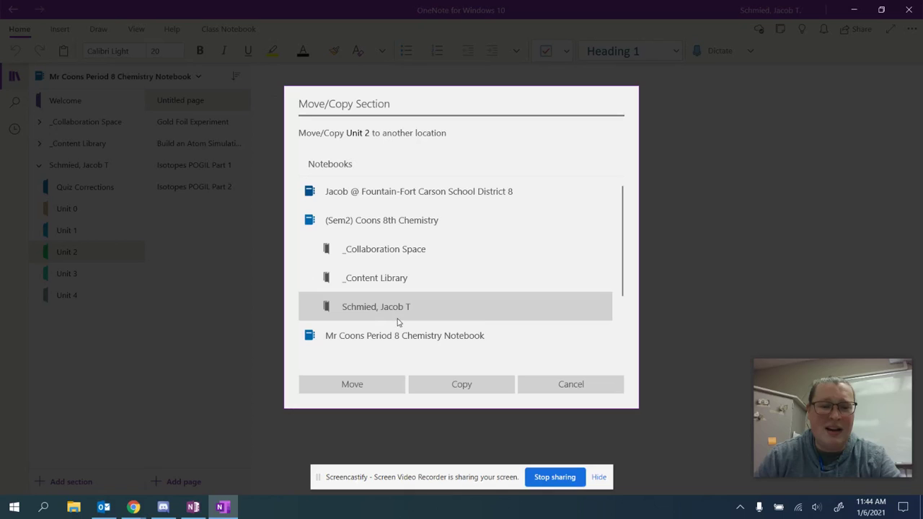
click(482, 386)
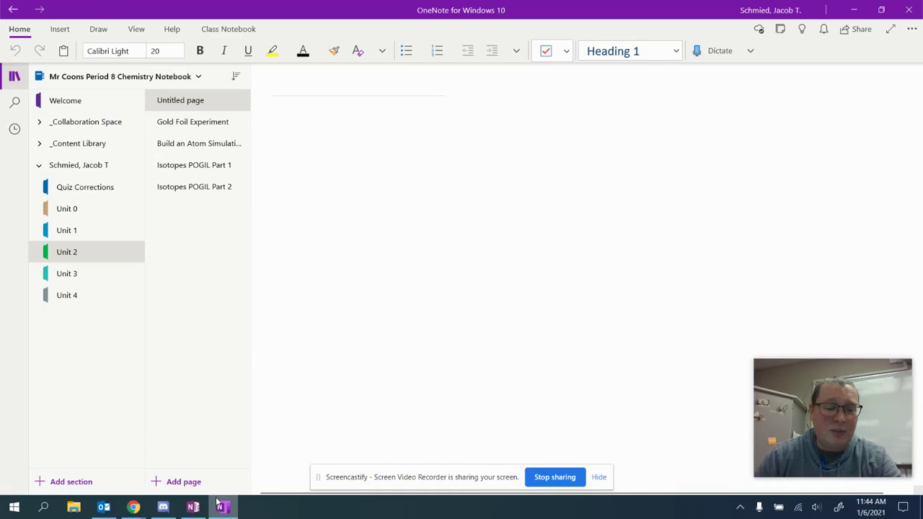
In OneNote 2016, try to copy the Unit 2 section into the student's own section group in (Sem2) Coons 8th Chemistry
click(193, 507)
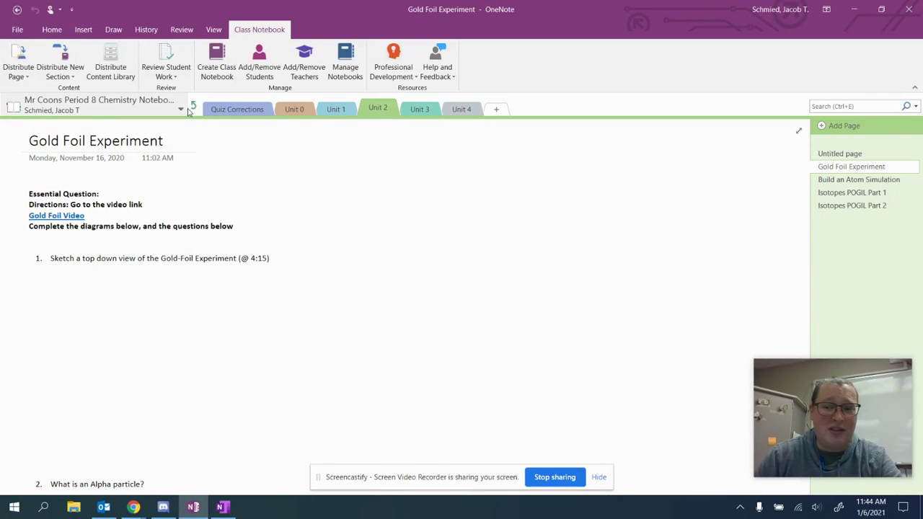
right_click(379, 110)
click(408, 158)
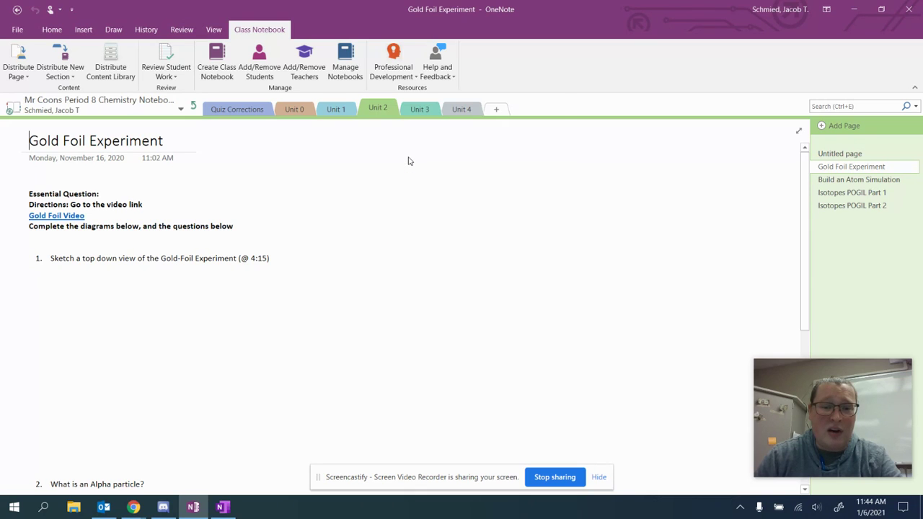
scroll(447, 209, down, 1)
scroll(447, 209, down, 2)
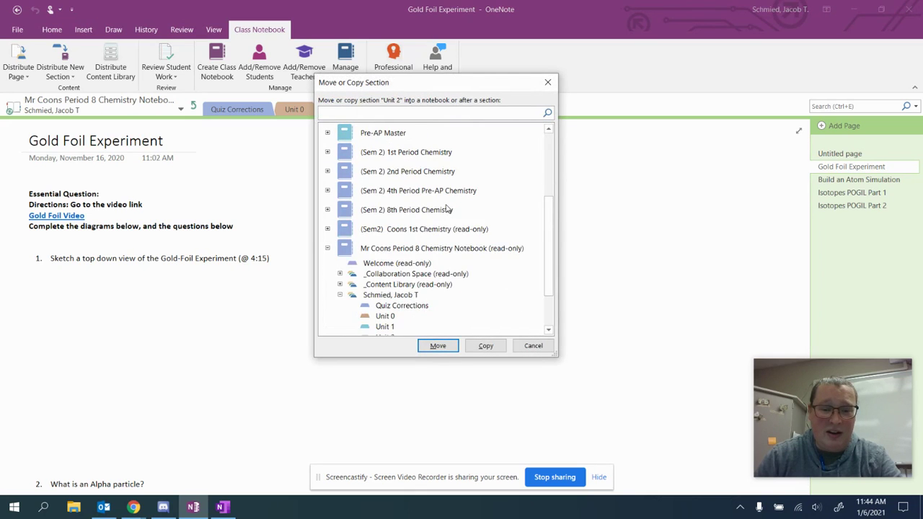
scroll(445, 233, up, 1)
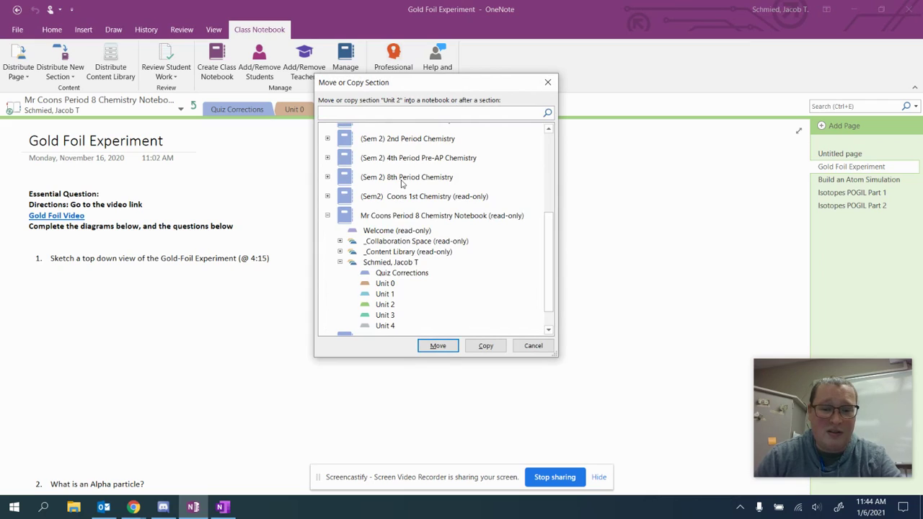
scroll(402, 186, down, 1)
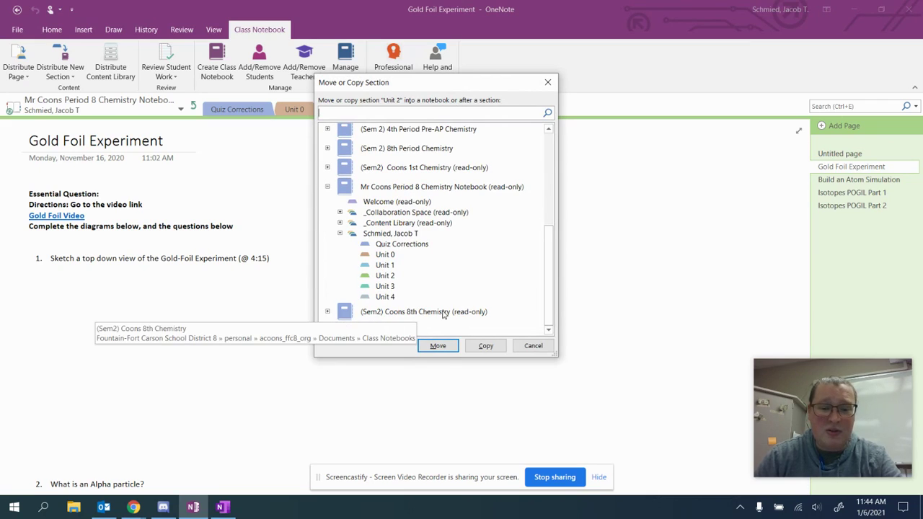
click(328, 311)
scroll(447, 261, down, 1)
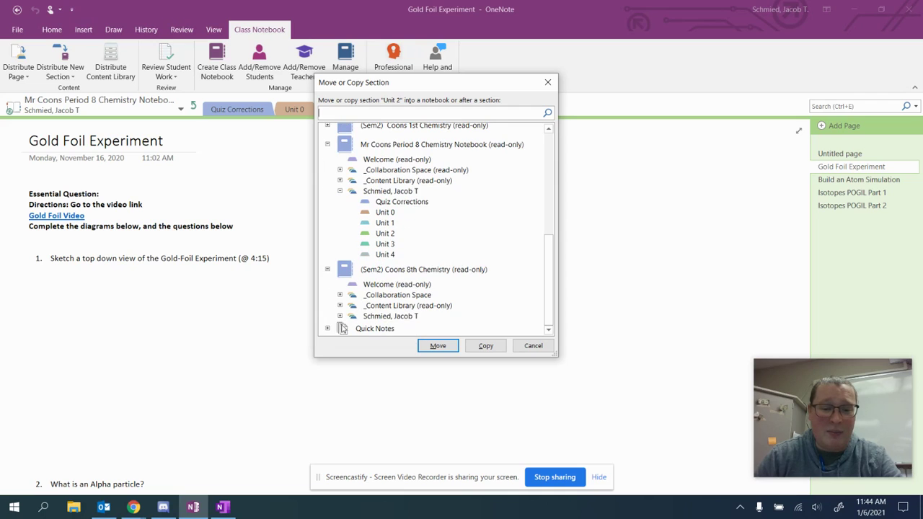
click(391, 317)
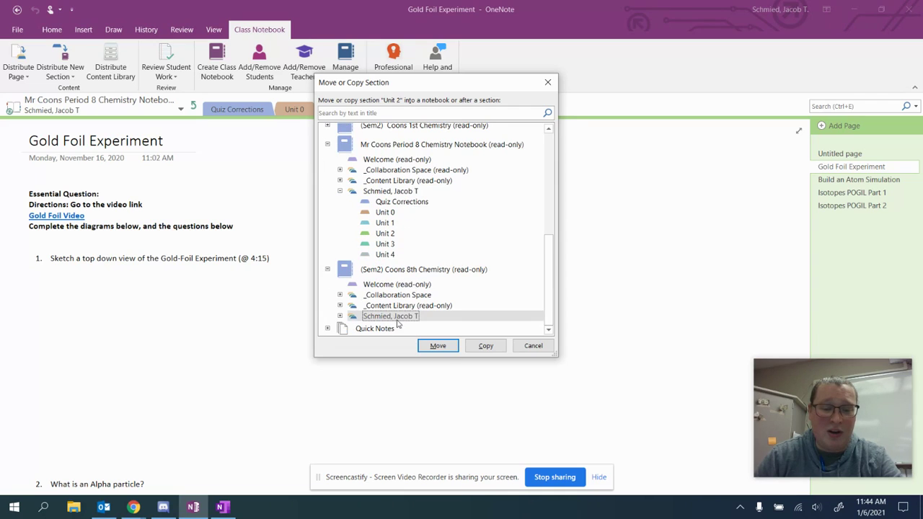
click(485, 347)
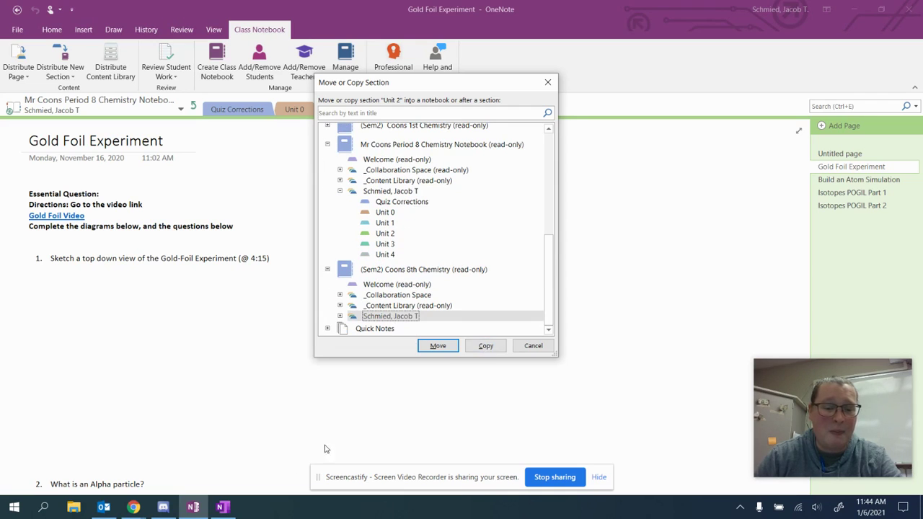
Switch to OneNote for Windows 10 and view the Unit 2 section in the (Sem2) Coons 8th Chemistry notebook
click(222, 507)
click(121, 78)
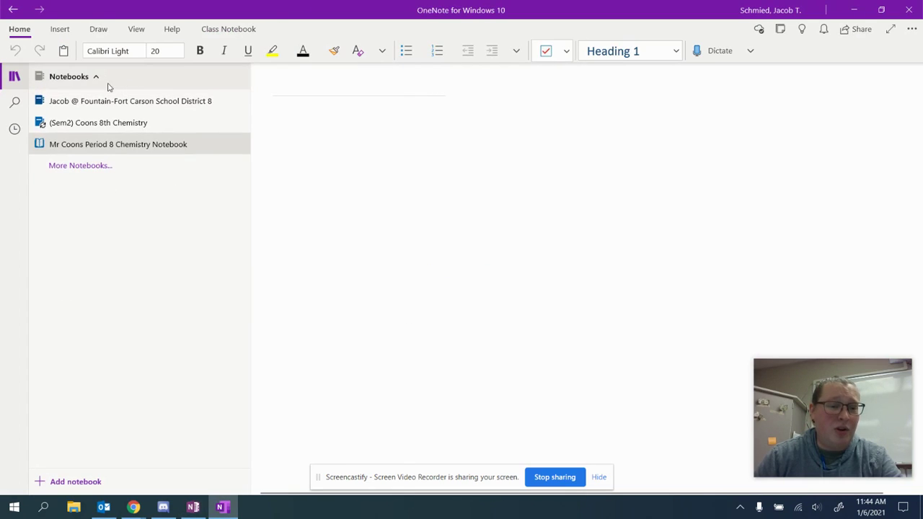
click(105, 124)
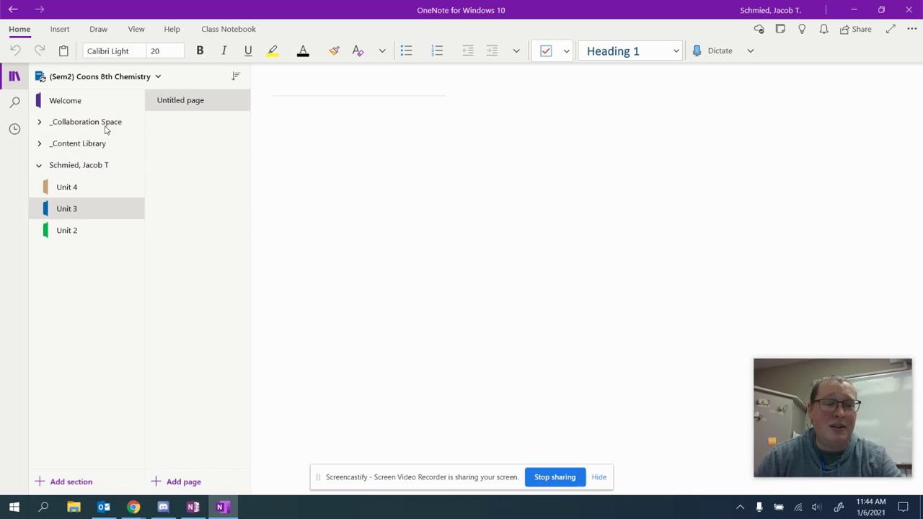
click(105, 238)
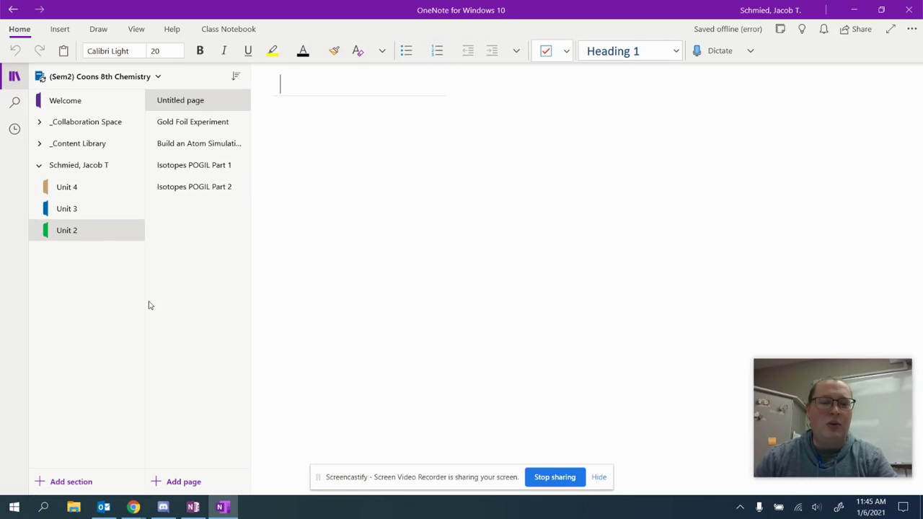
Return to OneNote 2016 and cancel the pending copy of the Unit 2 section
click(195, 508)
click(214, 509)
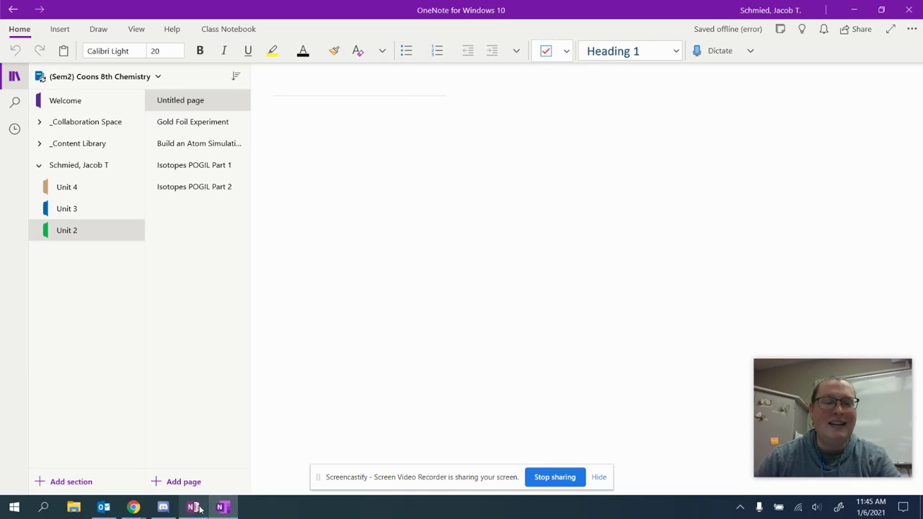
mouse_move(203, 504)
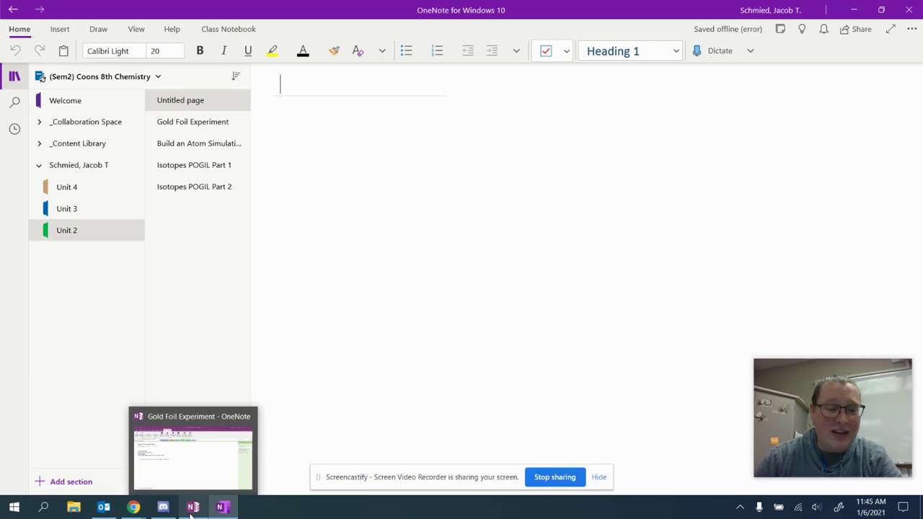
click(193, 508)
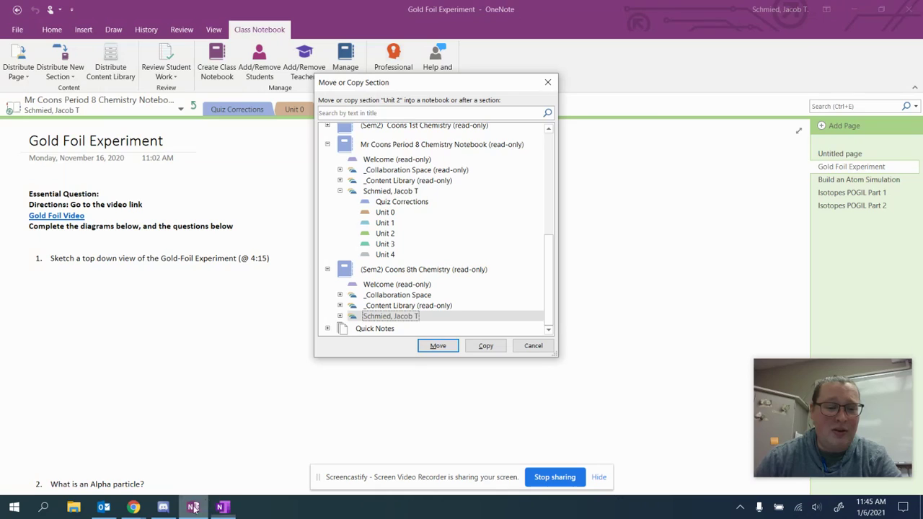
click(534, 345)
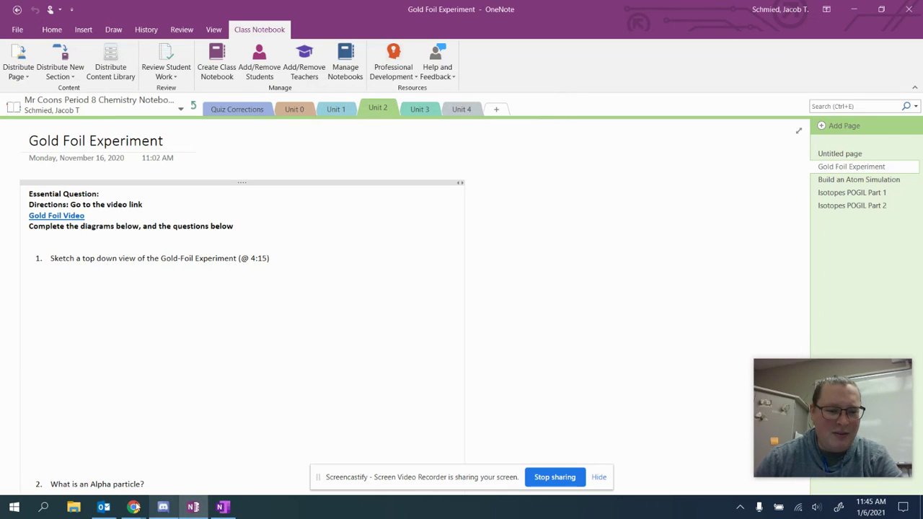
Look at the taskbar pinning options for OneNote 2016 and for OneNote for Windows 10
right_click(193, 509)
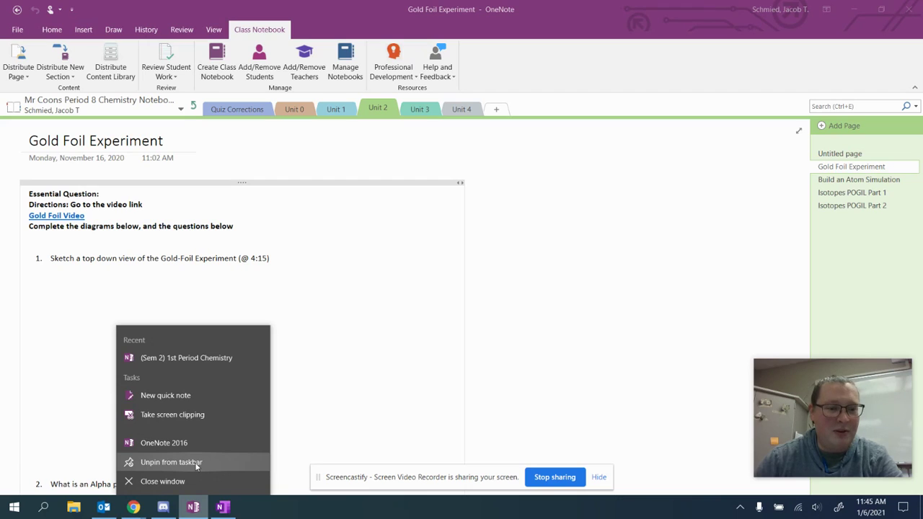
click(193, 462)
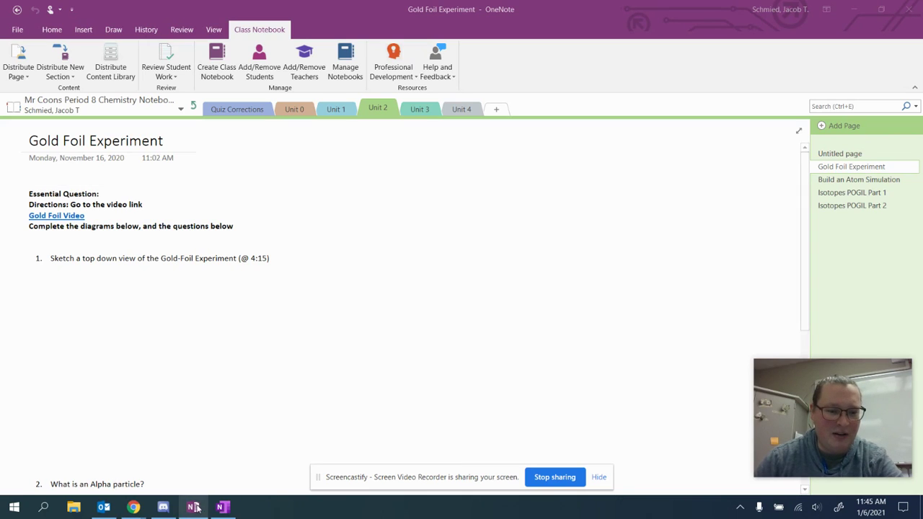
right_click(194, 509)
click(190, 467)
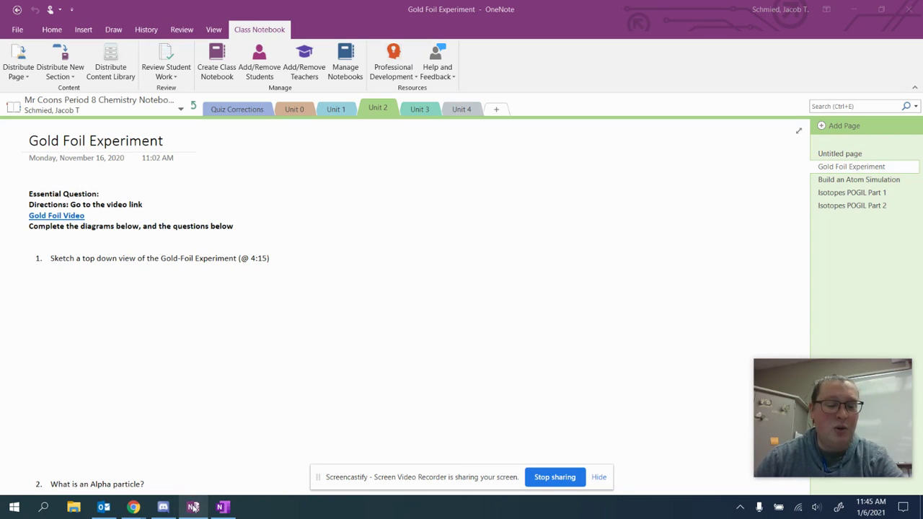
click(223, 508)
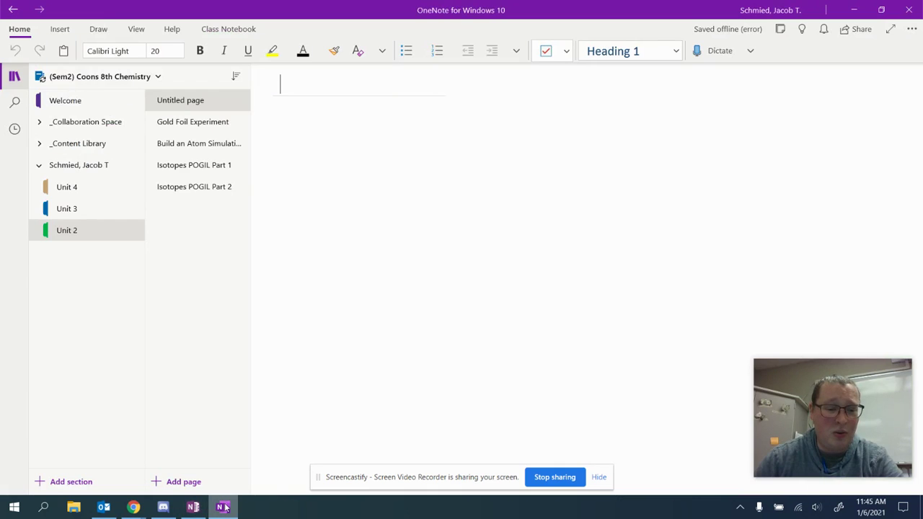
right_click(224, 509)
click(220, 468)
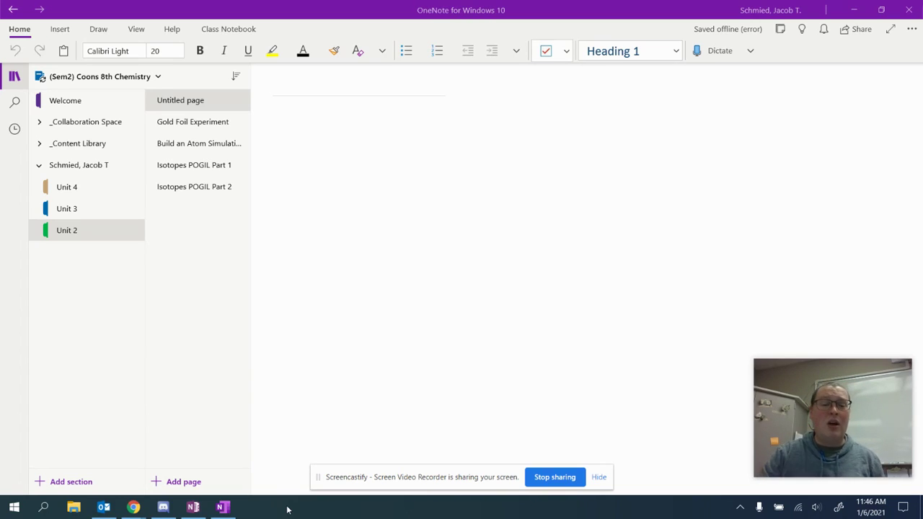
Switch to Chrome to view the OneNote Class Notebook pages of the 8th and 1st period Schoology courses, and return to OneNote for Windows 10
mouse_move(233, 512)
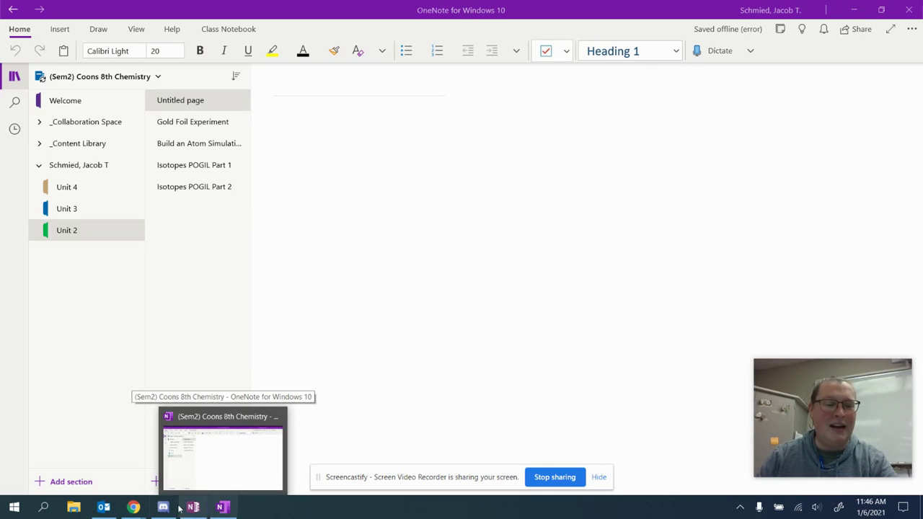
mouse_move(133, 507)
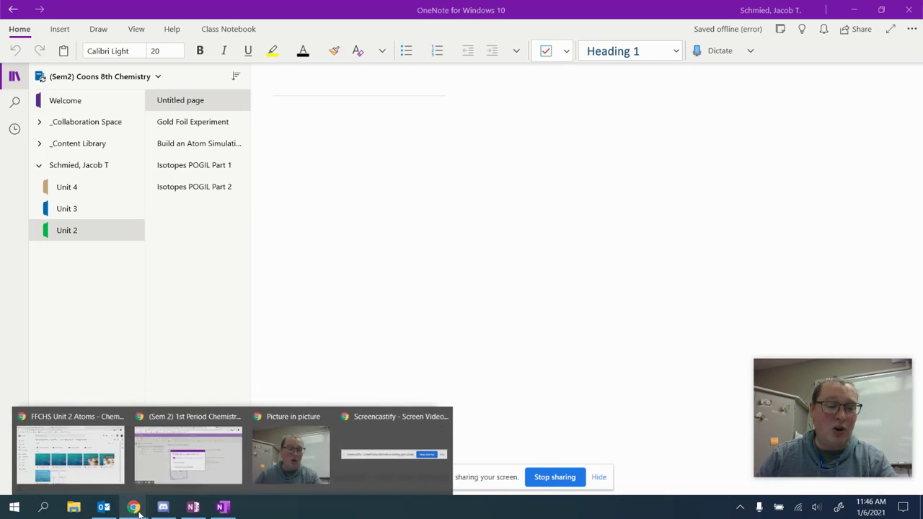
click(221, 469)
click(459, 6)
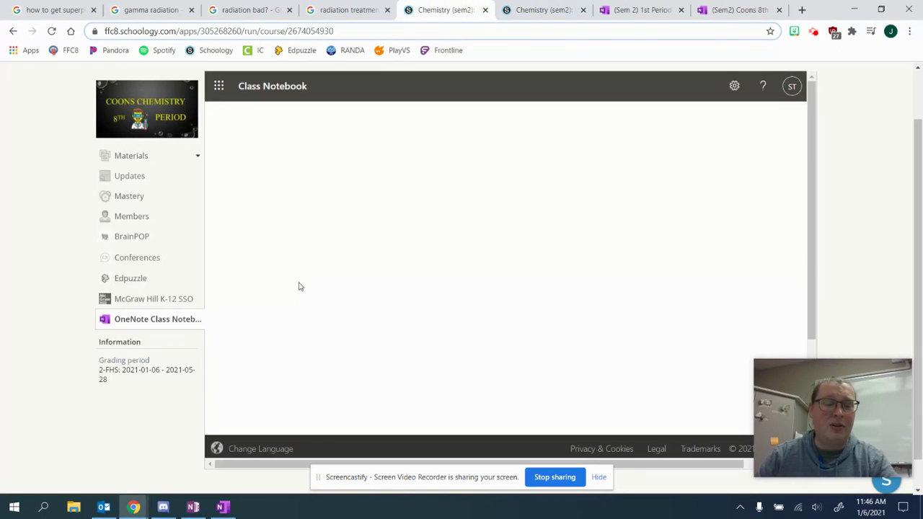
scroll(29, 236, up, 1)
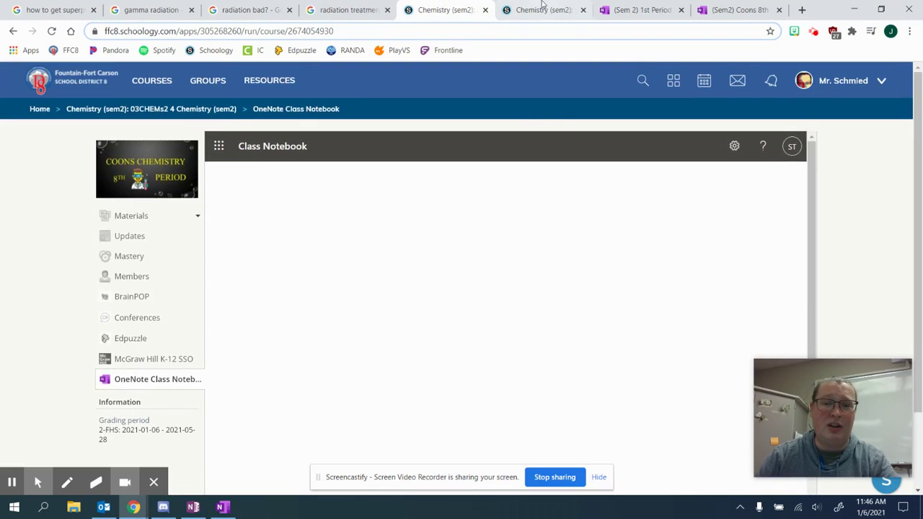
click(542, 9)
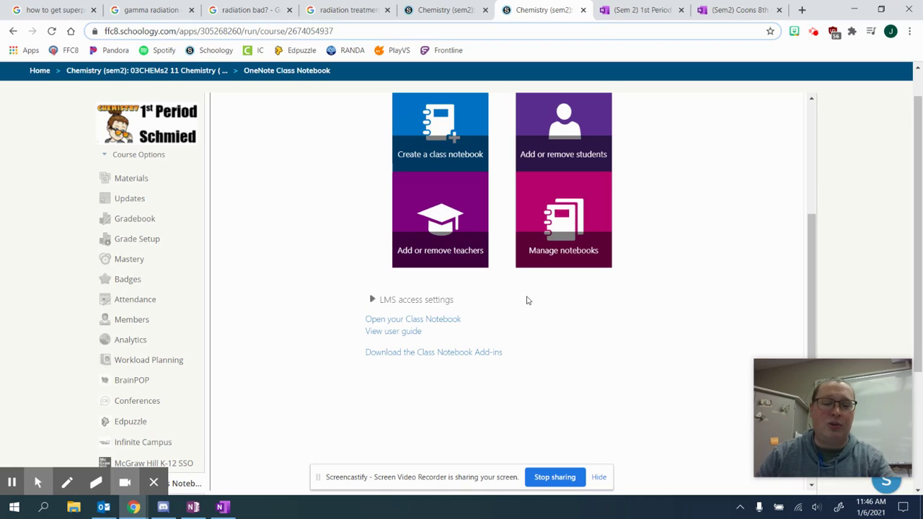
click(224, 508)
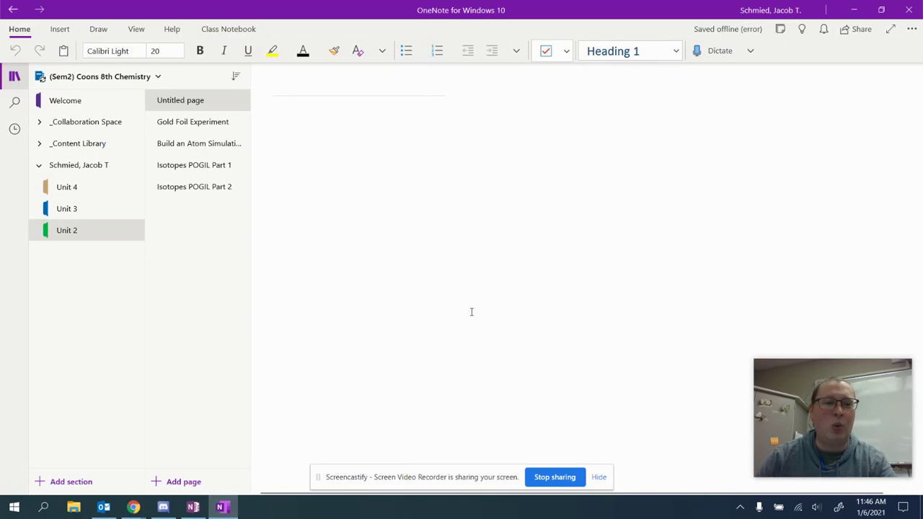